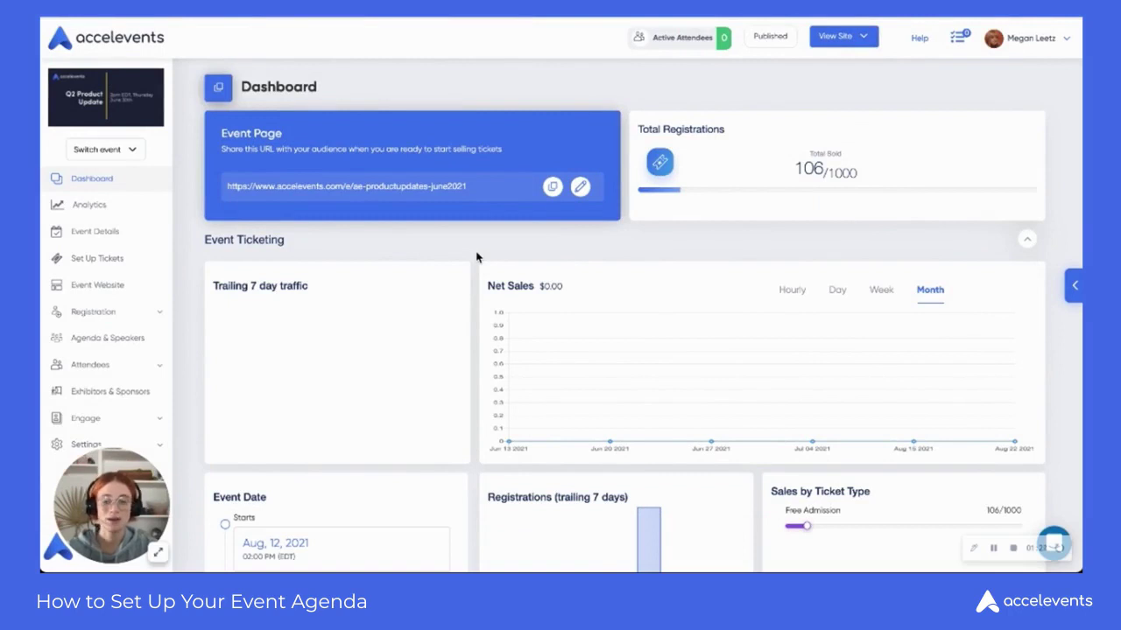
Step: From Agenda & Speakers, add a new session, which defaults to Main Stage, 2:00–3:00 PM EDT
left_click(108, 339)
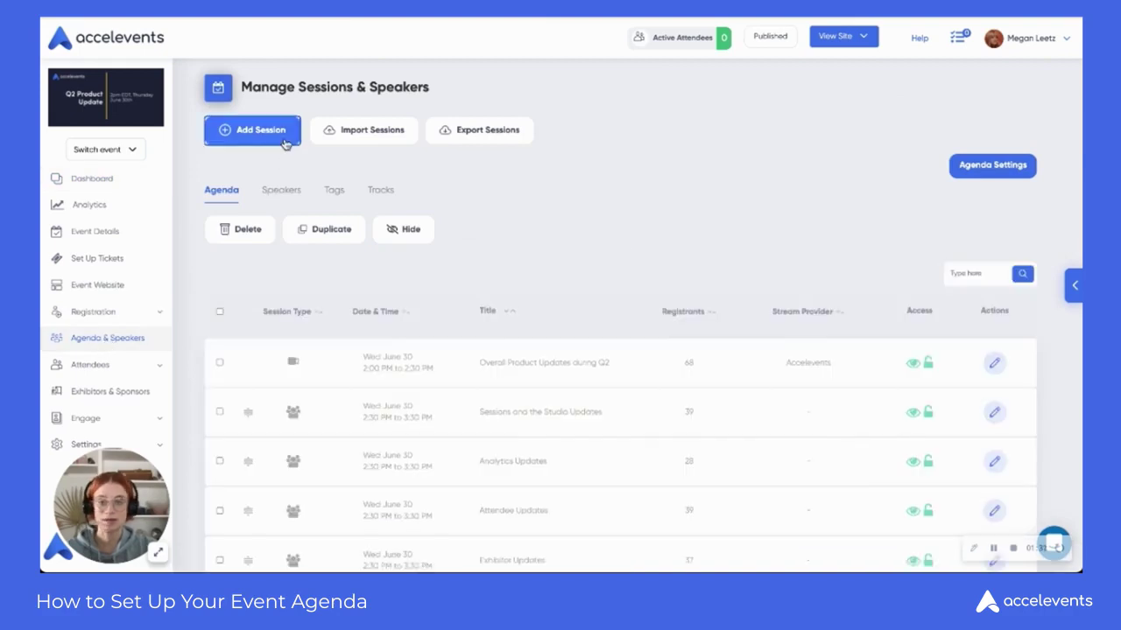
left_click(280, 142)
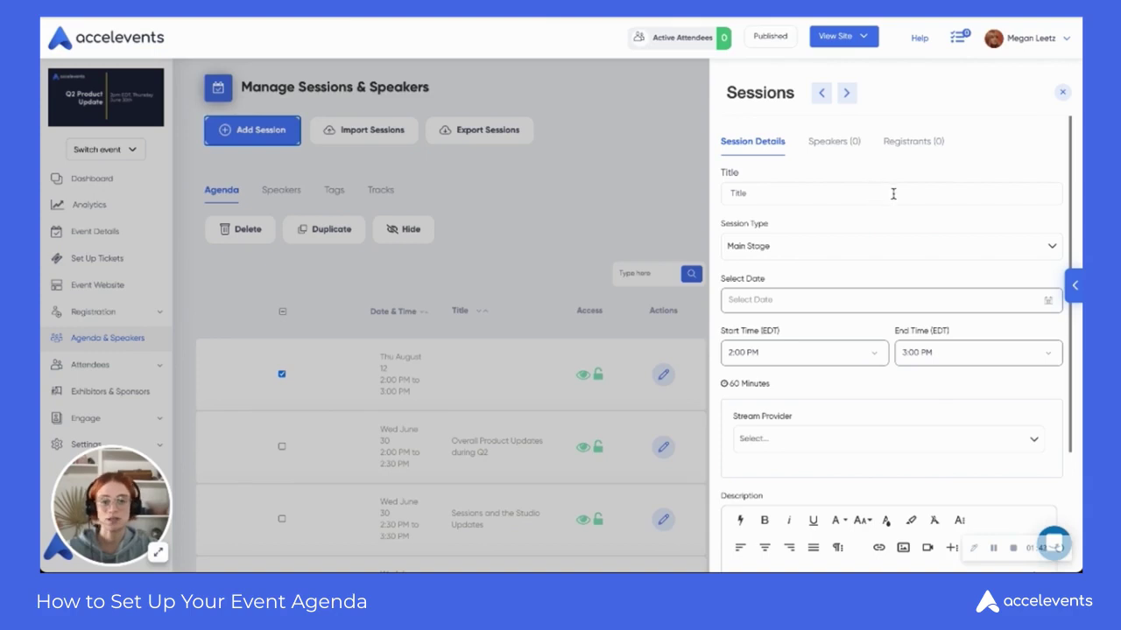
left_click(815, 256)
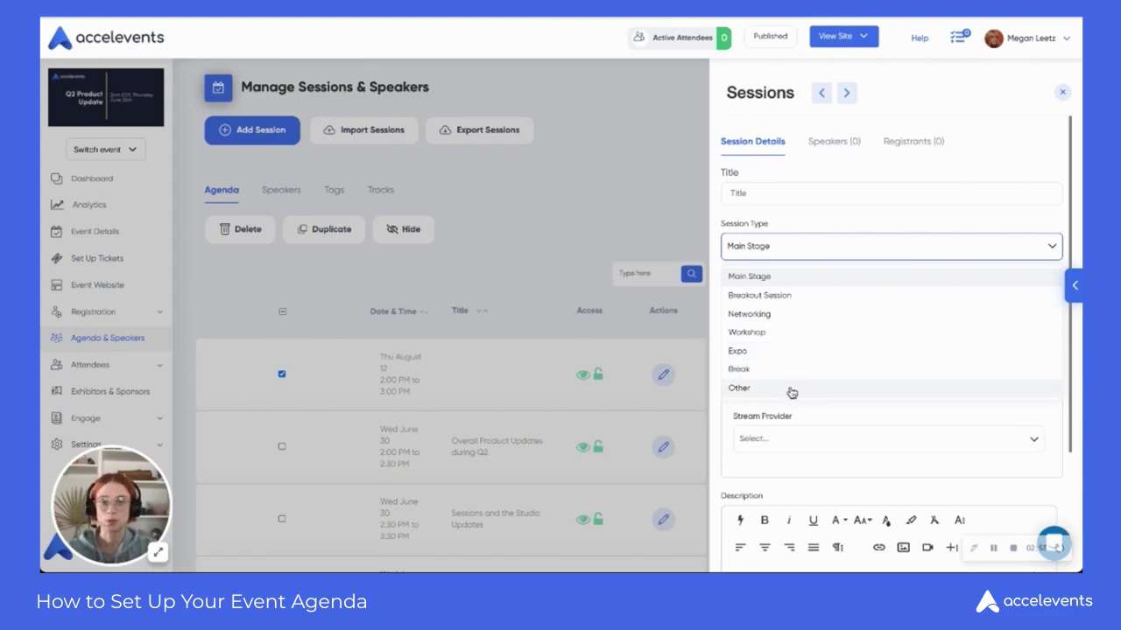
left_click(832, 246)
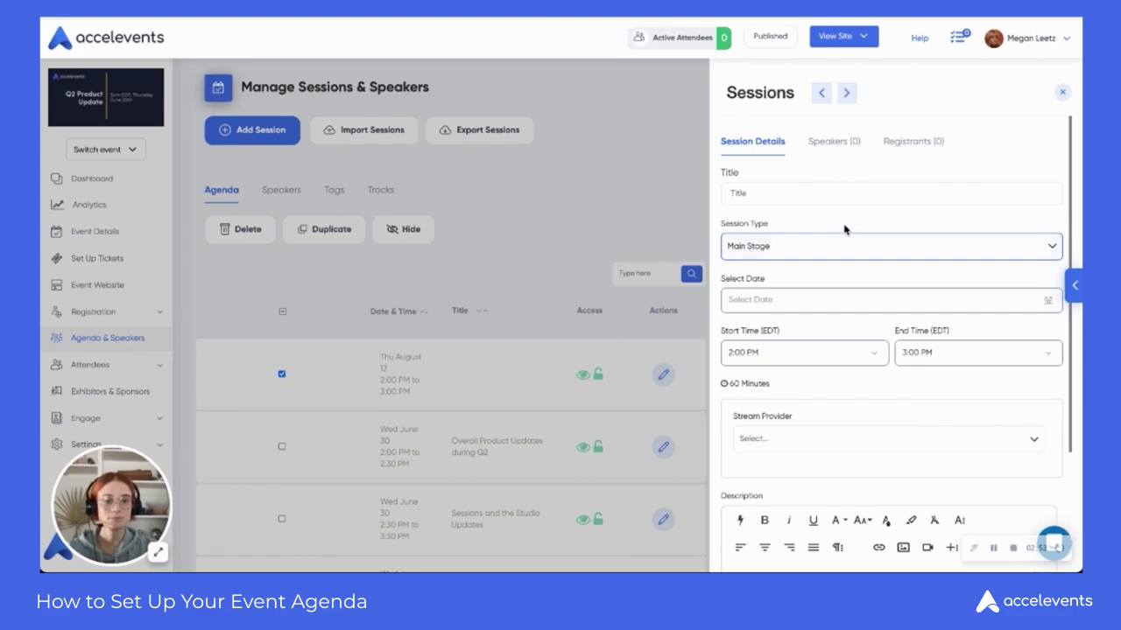
scroll(845, 229, "down", 2)
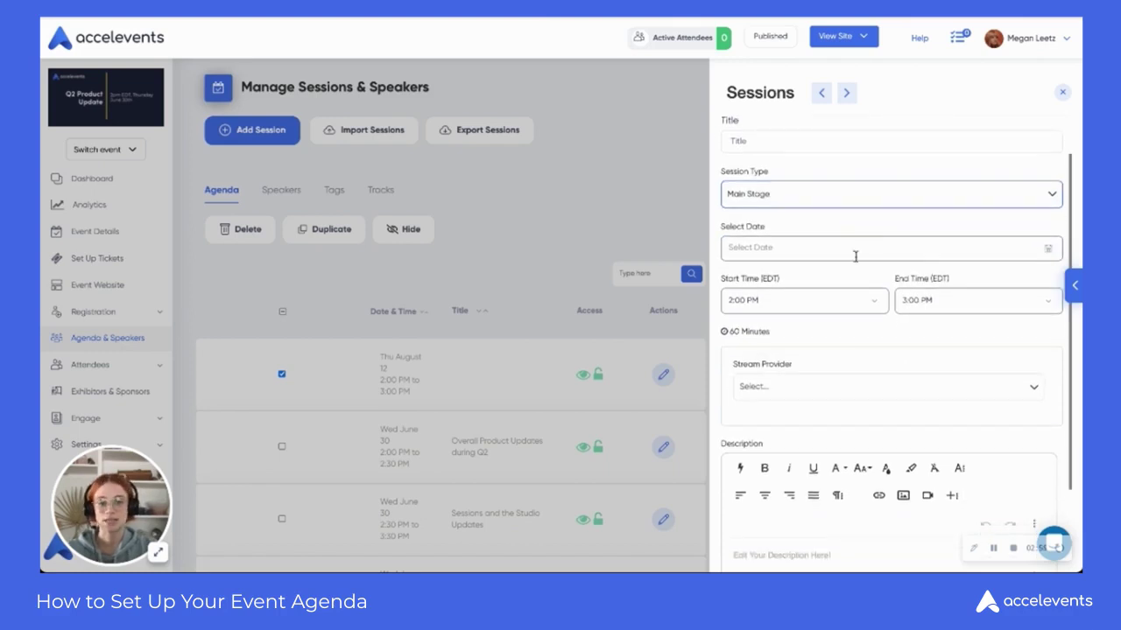
scroll(899, 308, "down", 3)
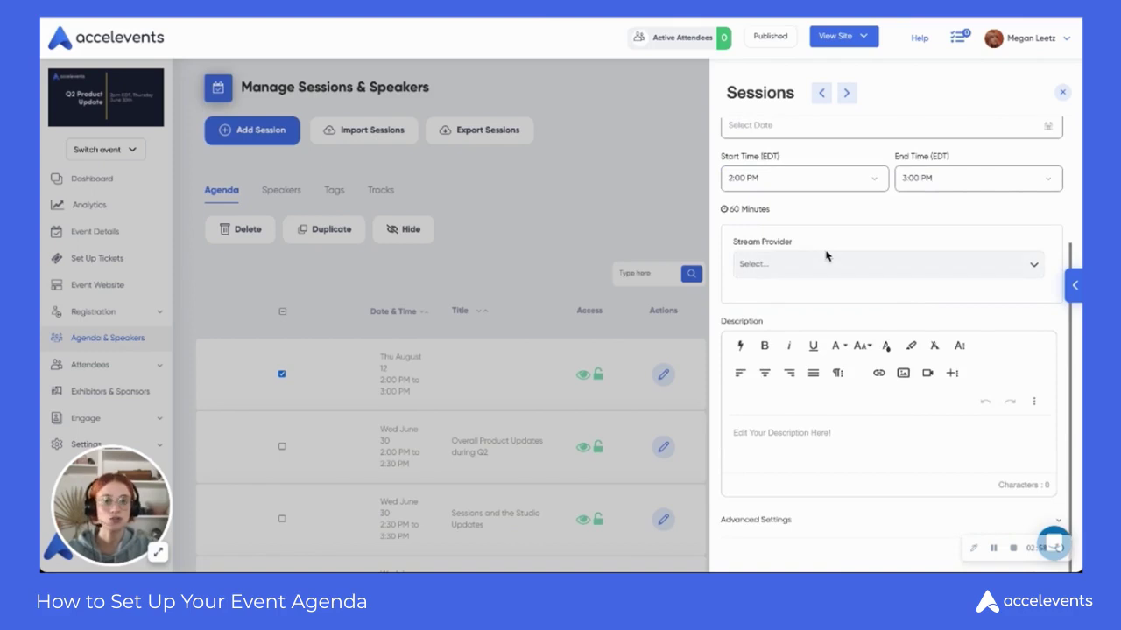
left_click(830, 262)
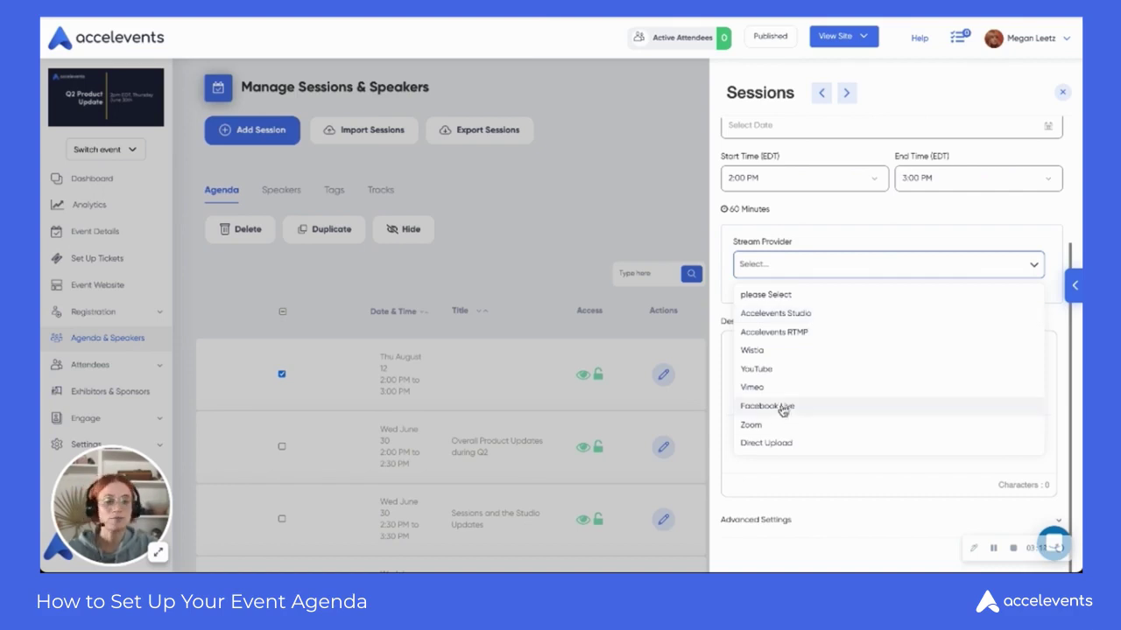
left_click(851, 274)
scroll(850, 274, "down", 2)
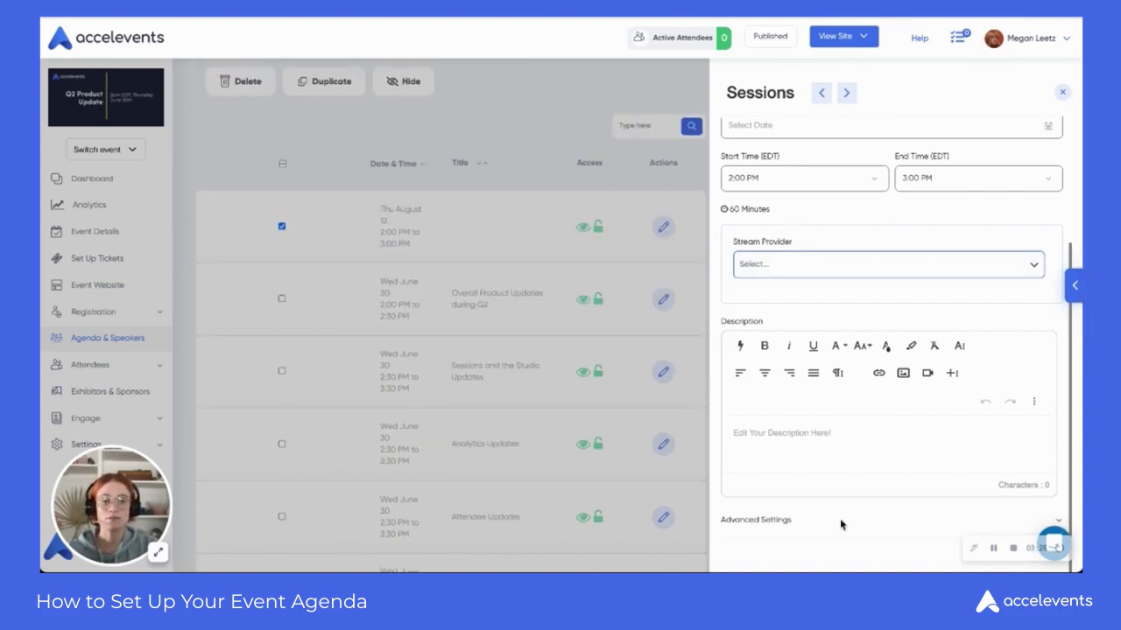
Step: Expand Advanced Settings and review Capacity, interactivity toggles, Session Visibility, Advertising, Tags and Tracks
left_click(1060, 524)
scroll(952, 400, "down", 2)
scroll(952, 400, "down", 3)
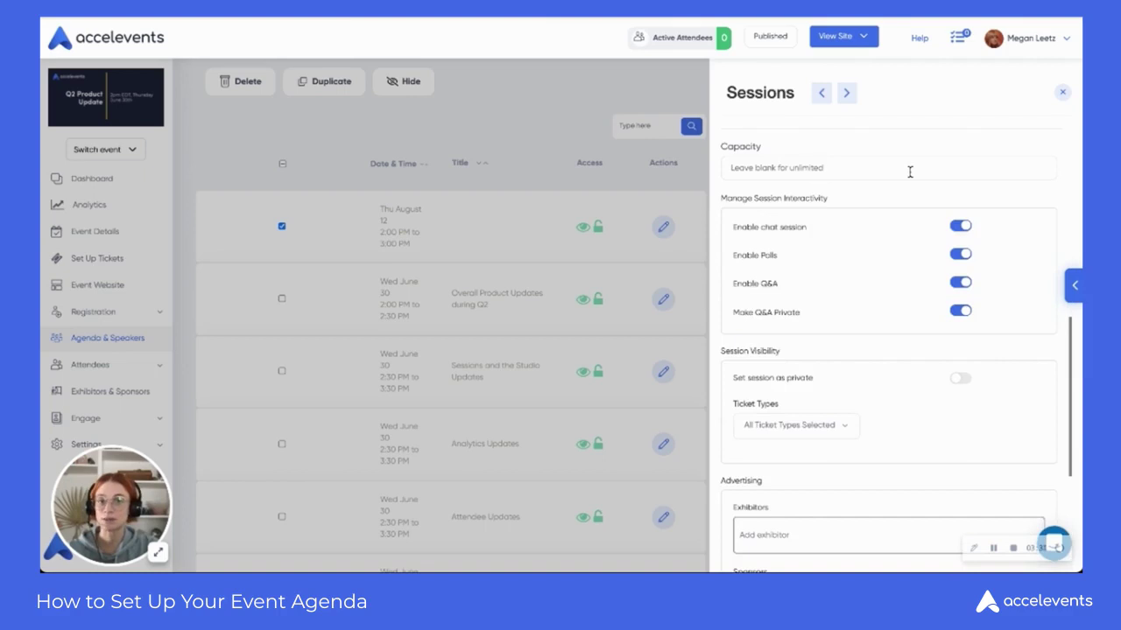
scroll(875, 188, "down", 1)
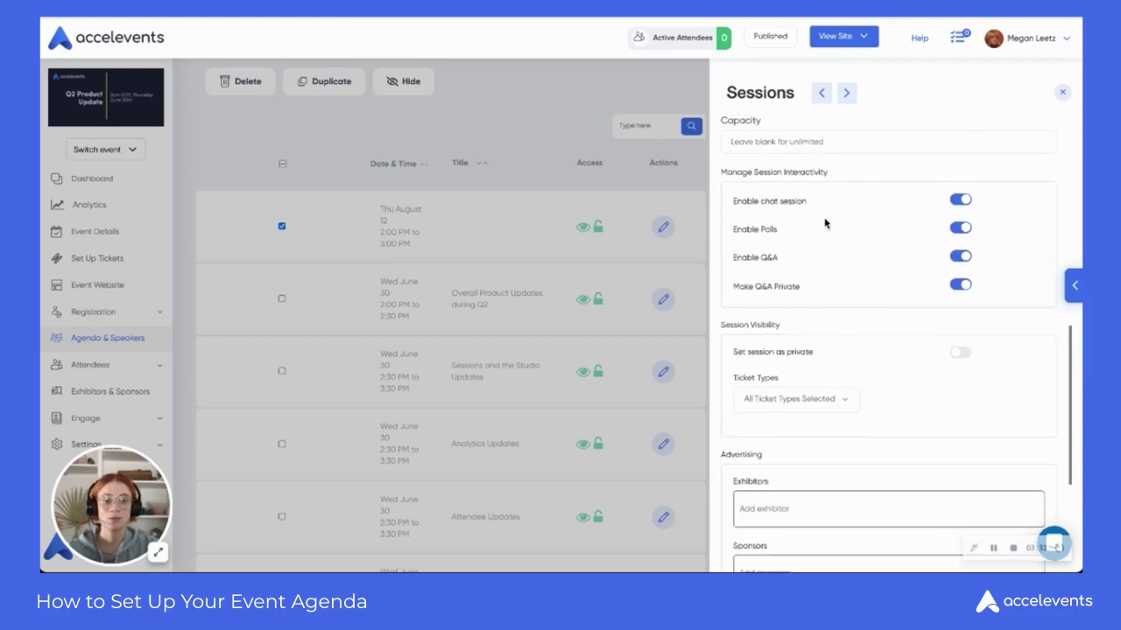
scroll(852, 203, "down", 2)
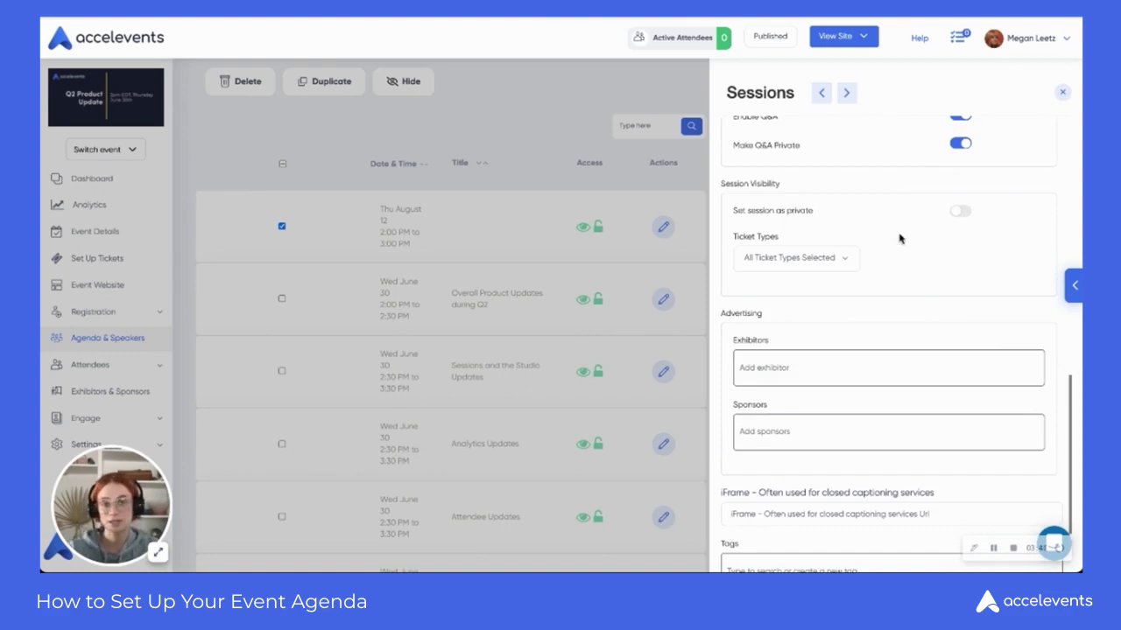
scroll(900, 238, "down", 3)
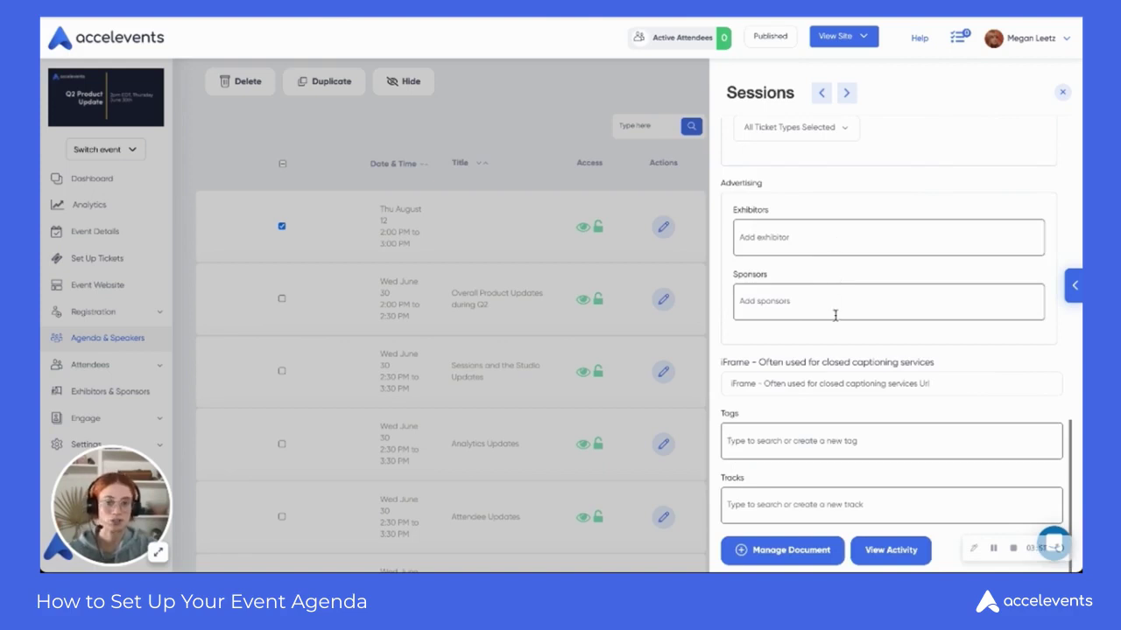
scroll(837, 331, "down", 1)
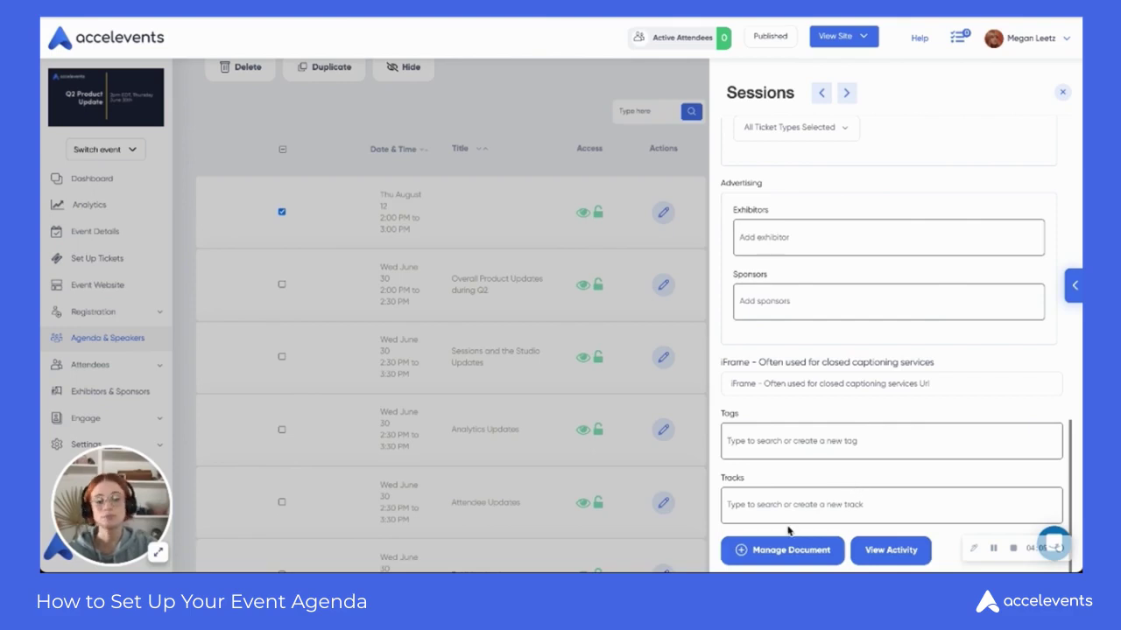
Step: Try the Speakers tab, dismiss the create-session-first error, and close the unsaved session panel
left_click(798, 551)
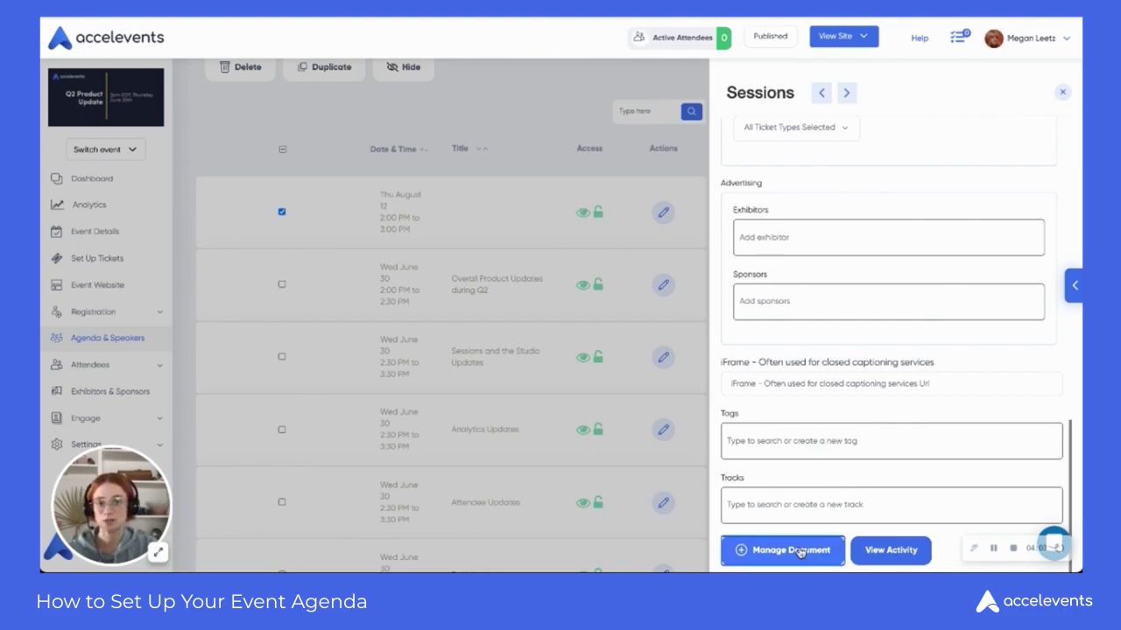
scroll(863, 373, "up", 15)
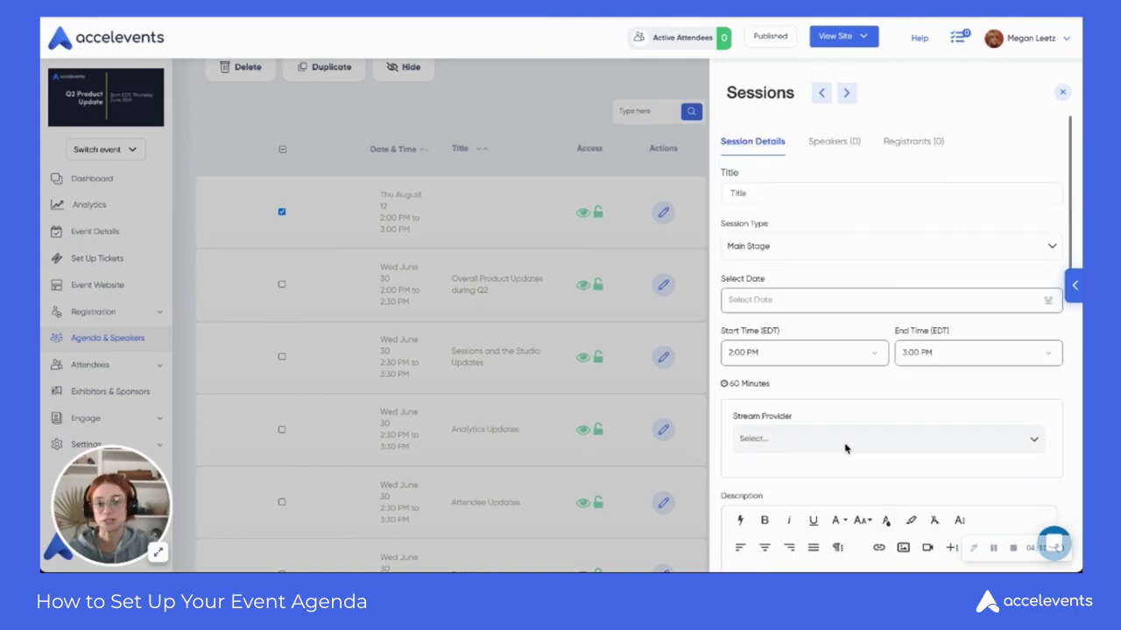
left_click(843, 143)
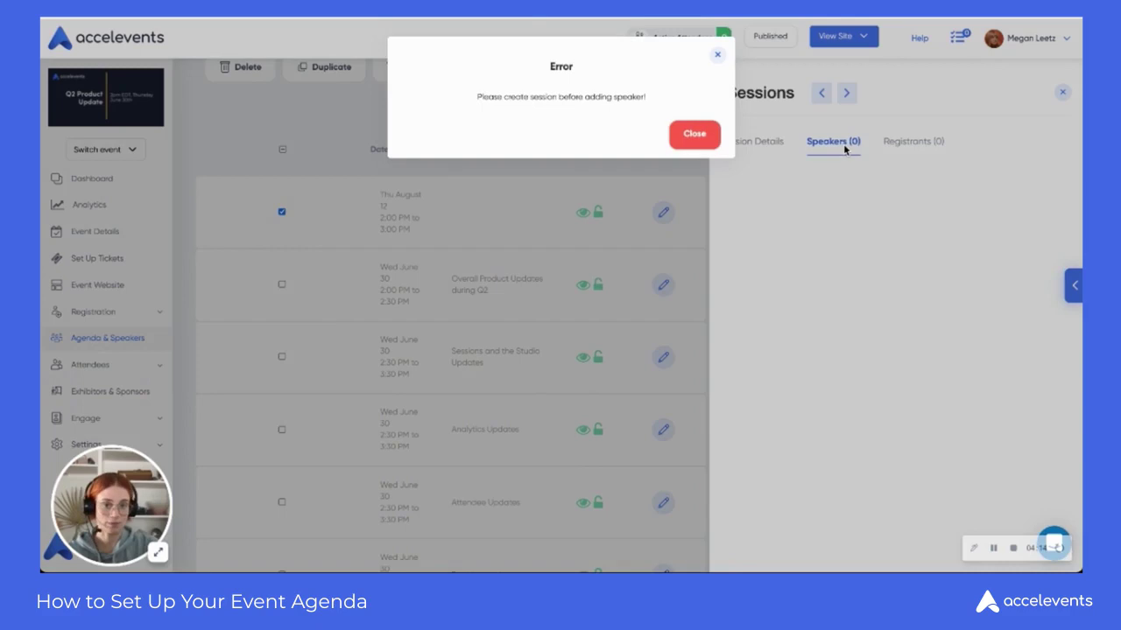
left_click(700, 139)
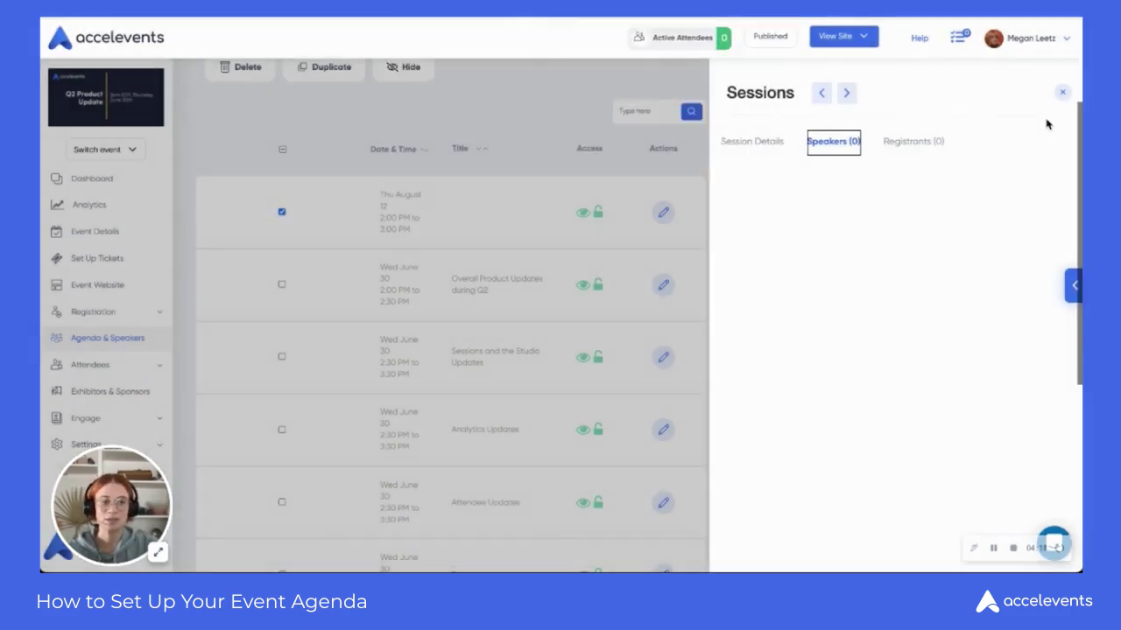
left_click(1062, 91)
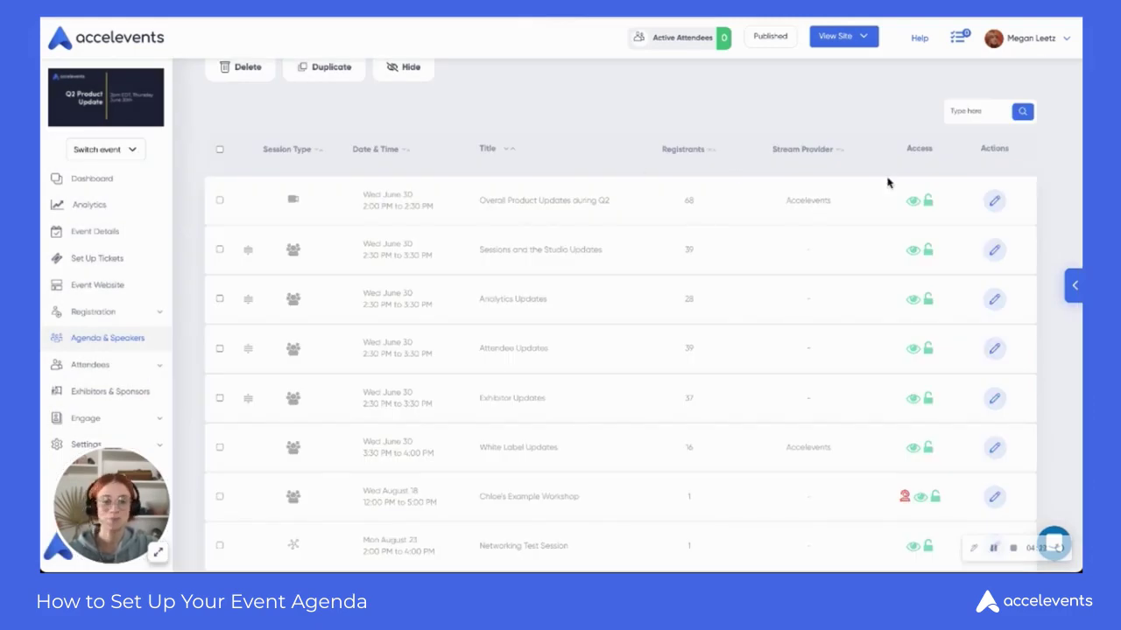
scroll(663, 205, "up", 1)
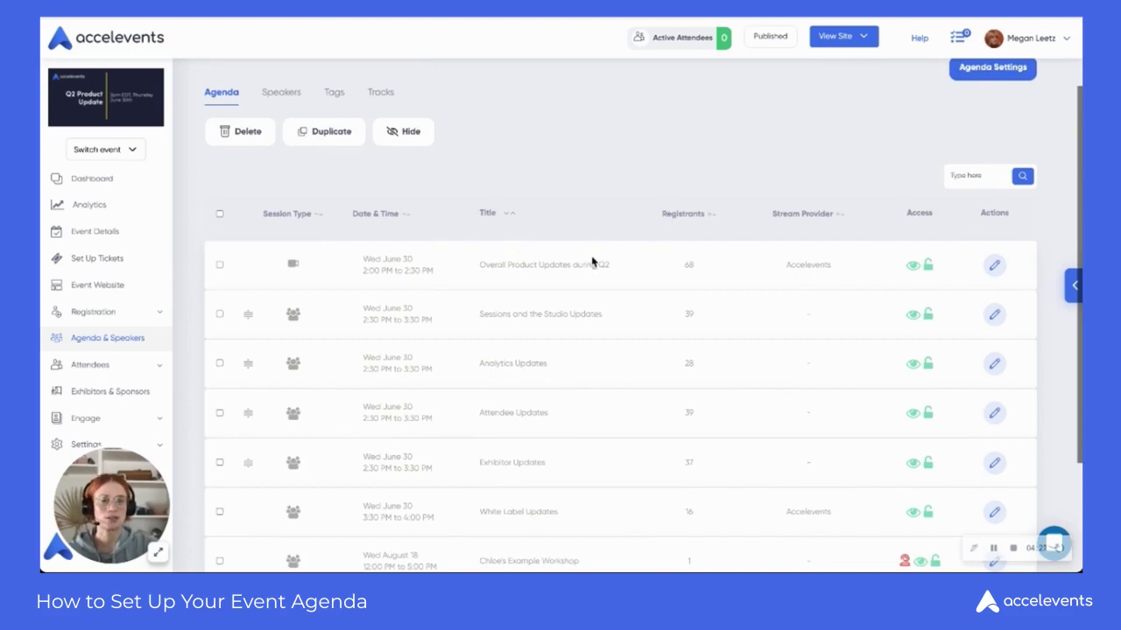
left_click(995, 267)
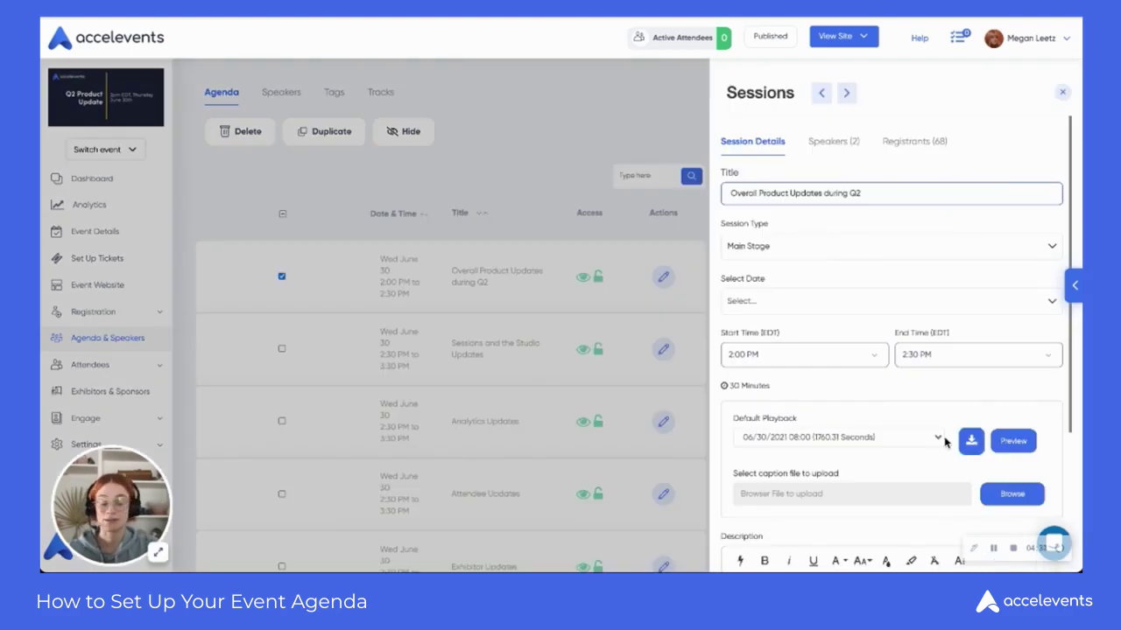
left_click(838, 143)
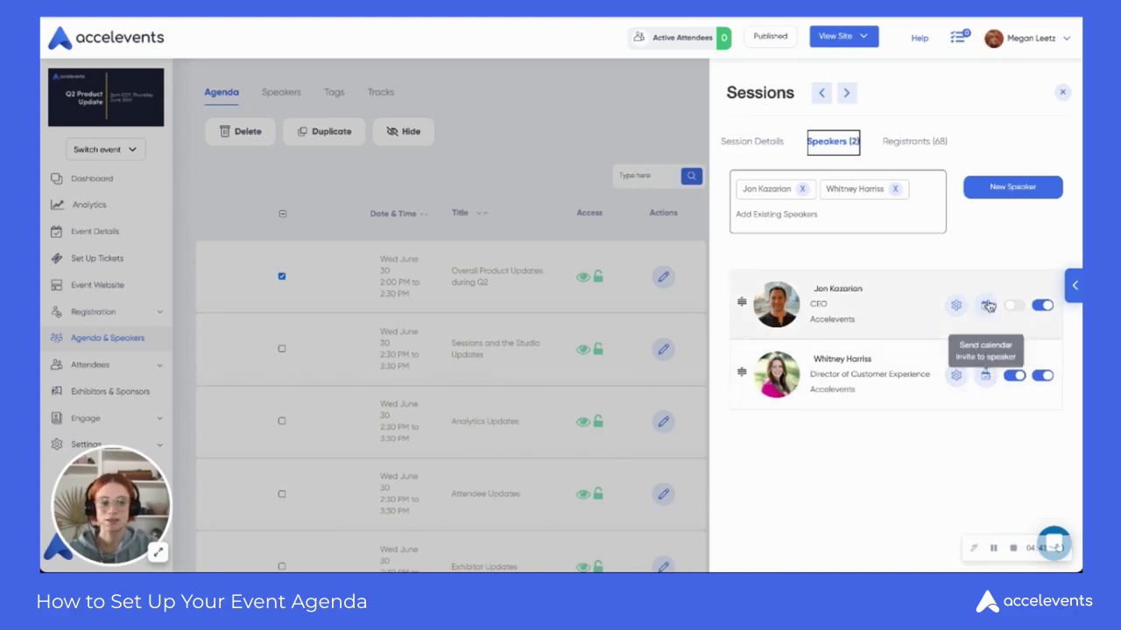
left_click(1062, 92)
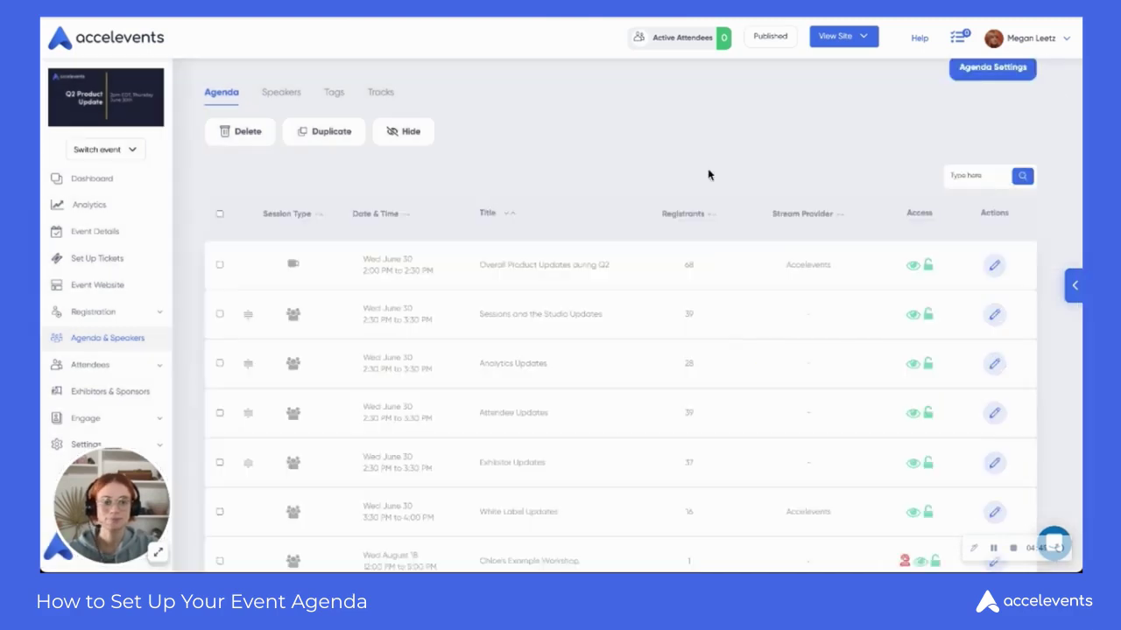
scroll(708, 173, "up", 1)
scroll(708, 173, "up", 1)
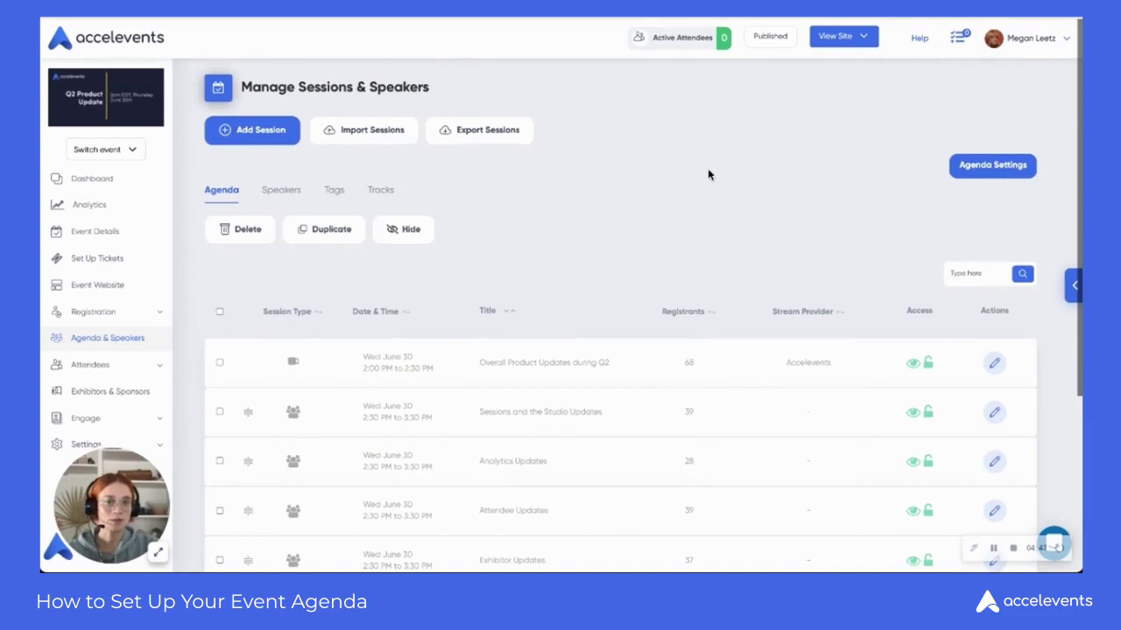
left_click(992, 166)
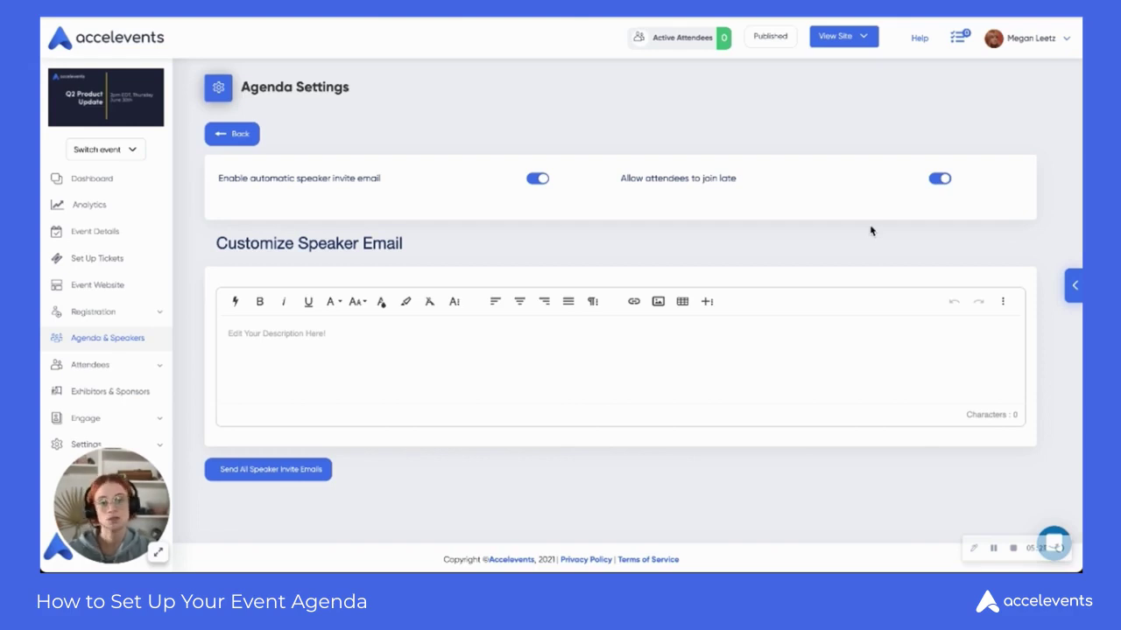
left_click(124, 341)
scroll(423, 178, "down", 1)
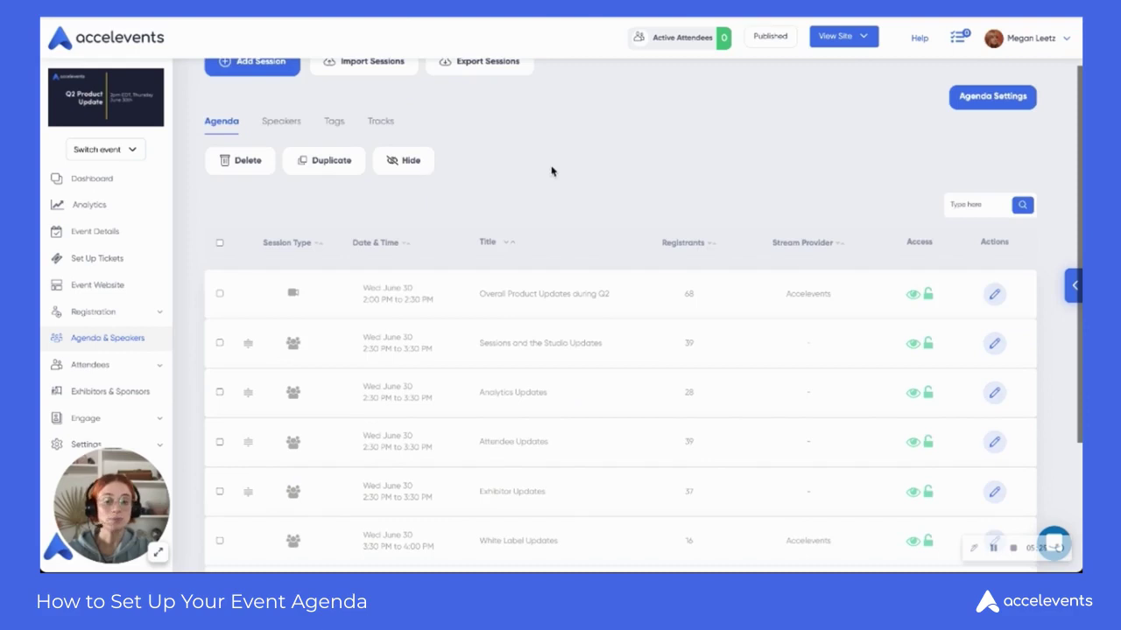
scroll(552, 171, "down", 3)
Step: Scroll through the public Agenda's 8 session cards with their speakers and back up
scroll(550, 170, "up", 4)
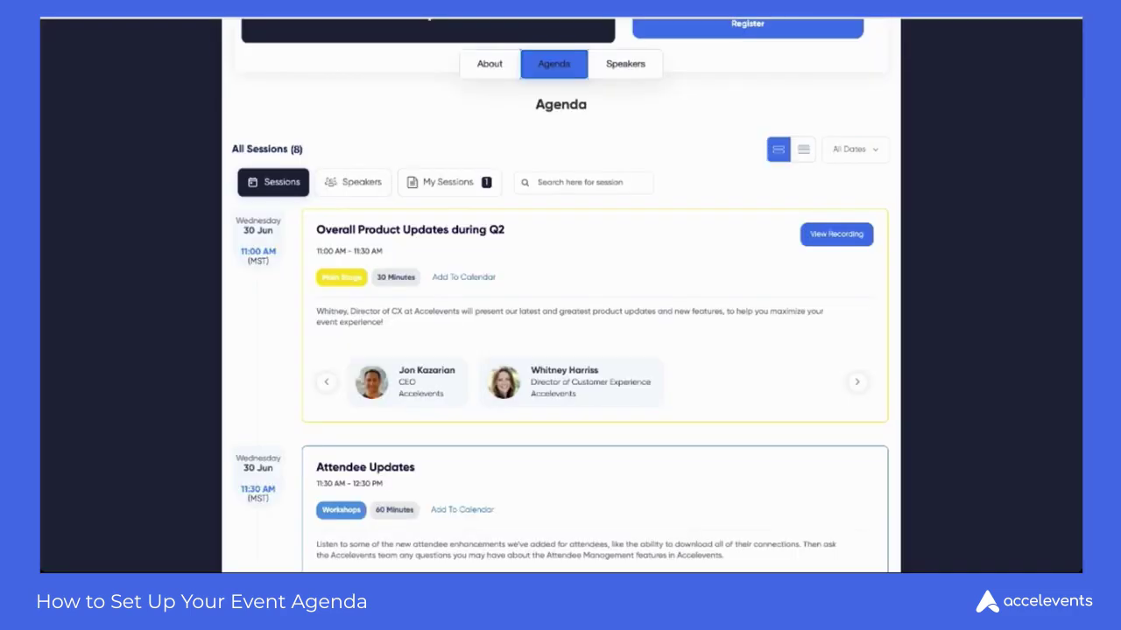
scroll(242, 295, "up", 4)
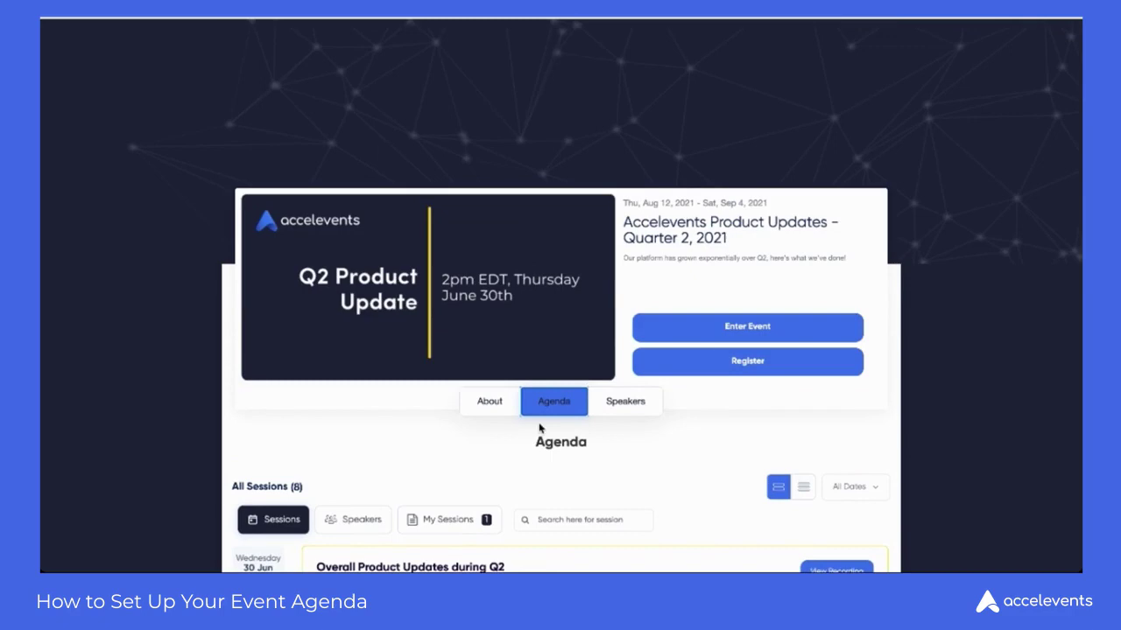
scroll(395, 417, "down", 2)
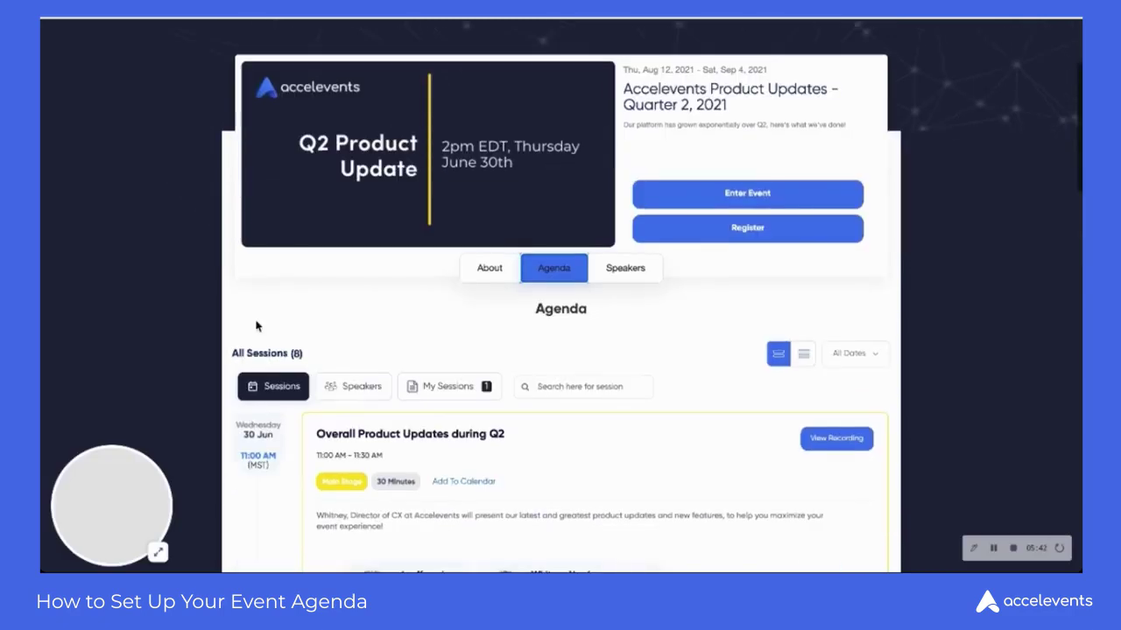
scroll(256, 326, "down", 4)
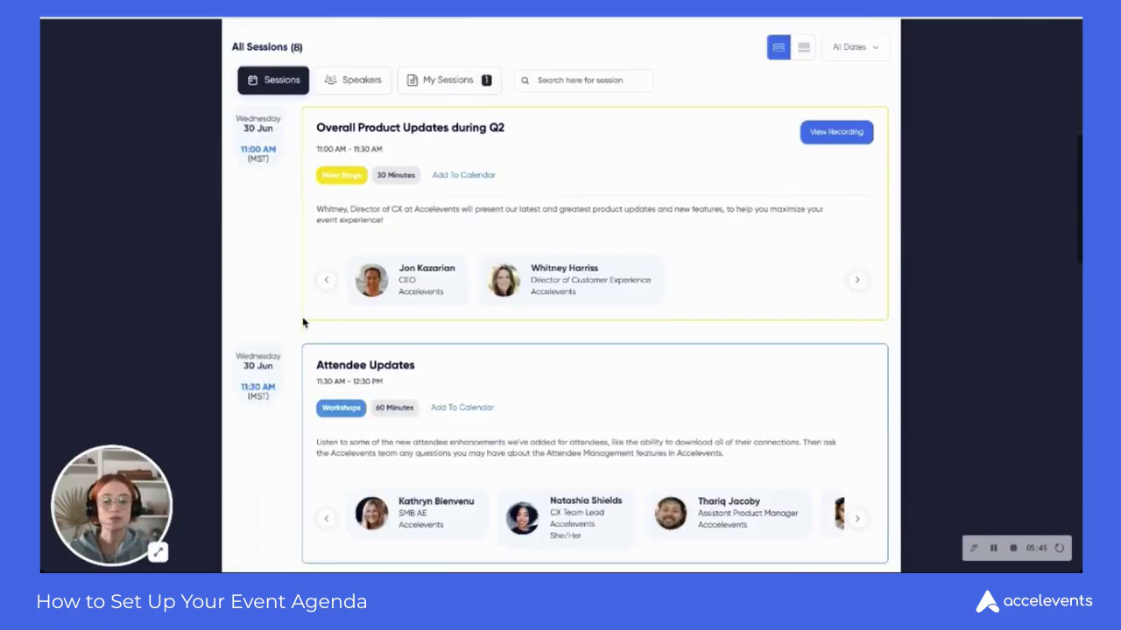
scroll(307, 235, "down", 2)
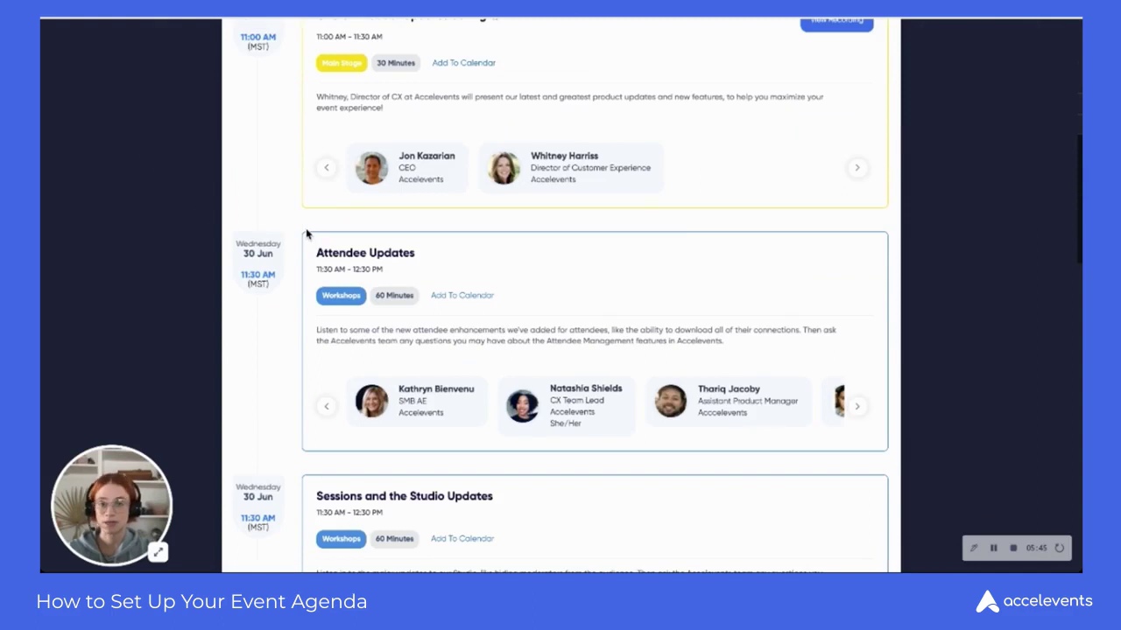
scroll(307, 234, "down", 5)
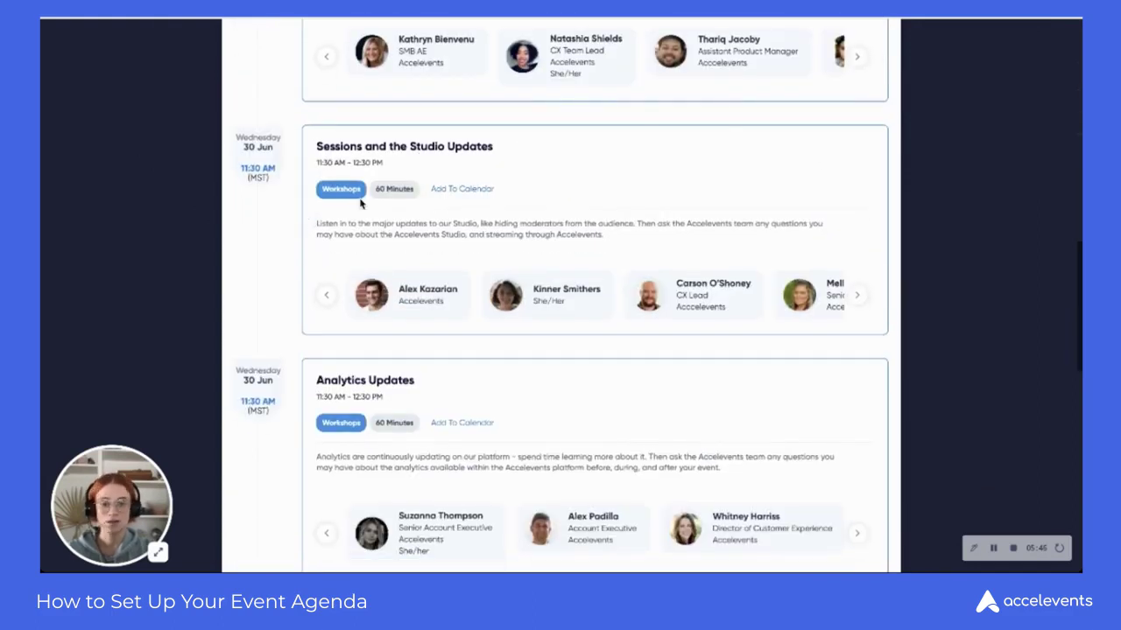
scroll(305, 232, "down", 1)
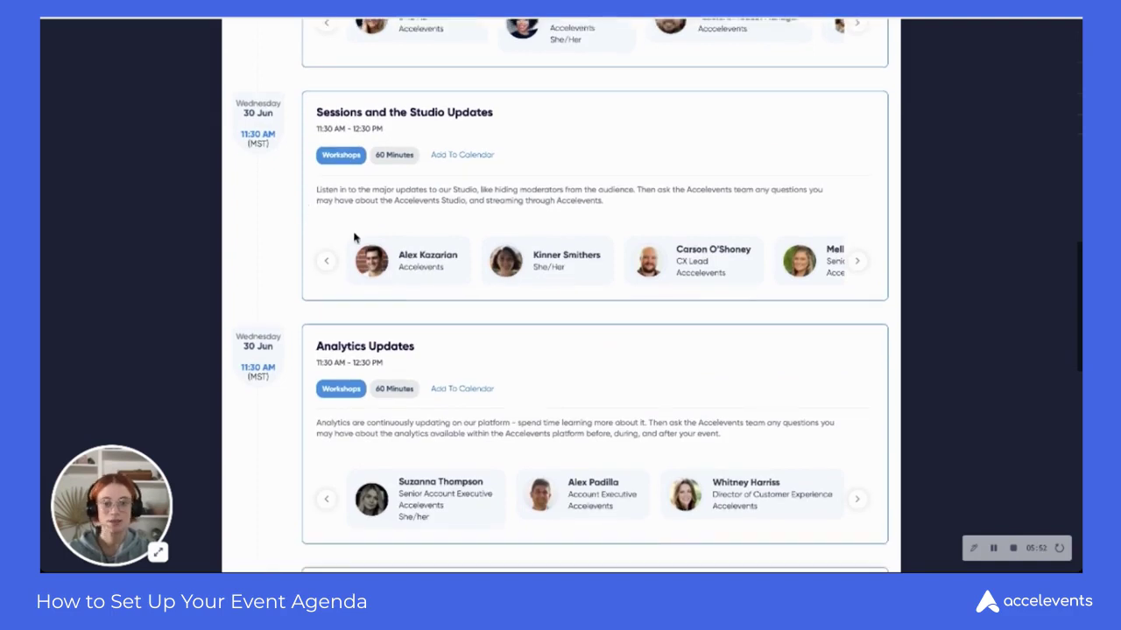
scroll(622, 263, "up", 10)
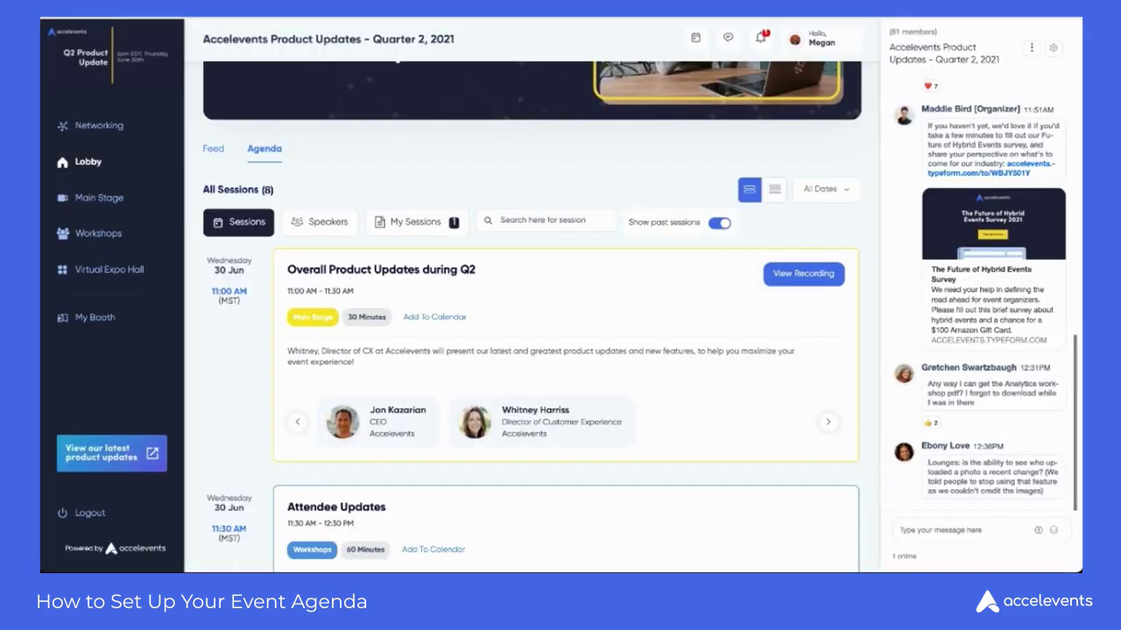
Step: Scroll the Lobby Agenda sessions, from Overall Product Updates to the Attendee and Studio Updates workshops
scroll(298, 127, "up", 2)
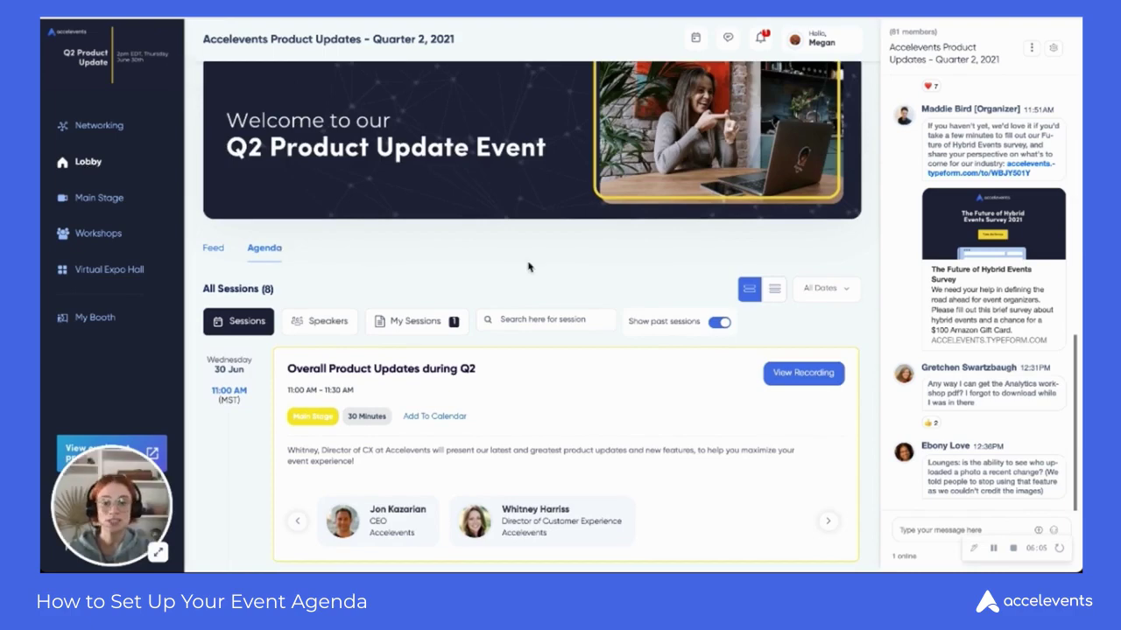
scroll(532, 268, "down", 1)
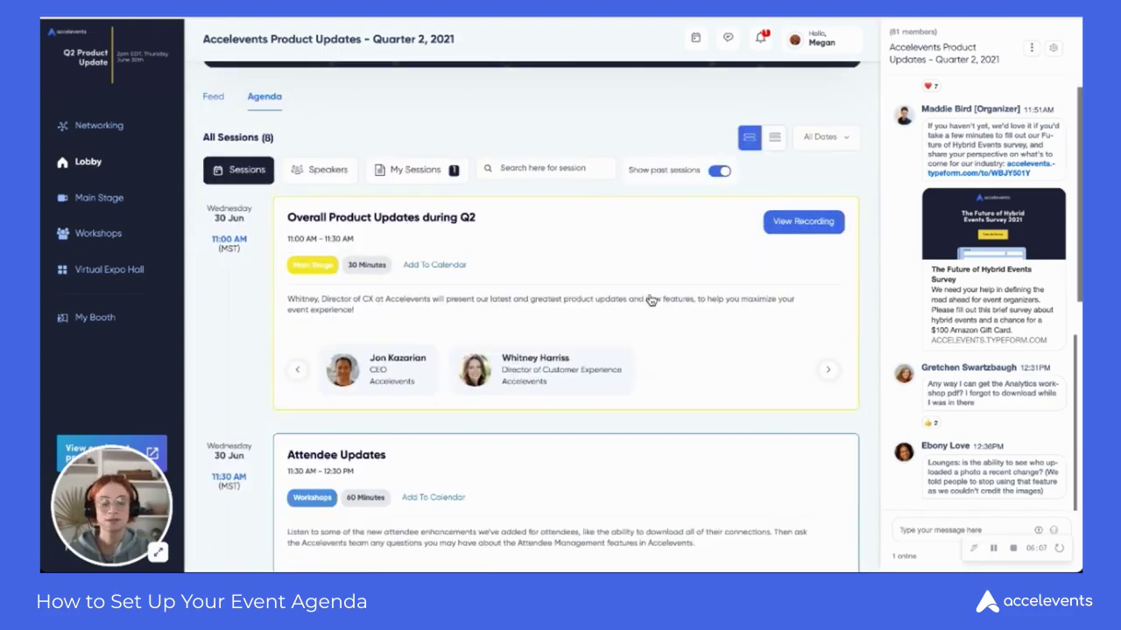
scroll(649, 303, "down", 3)
scroll(650, 300, "down", 3)
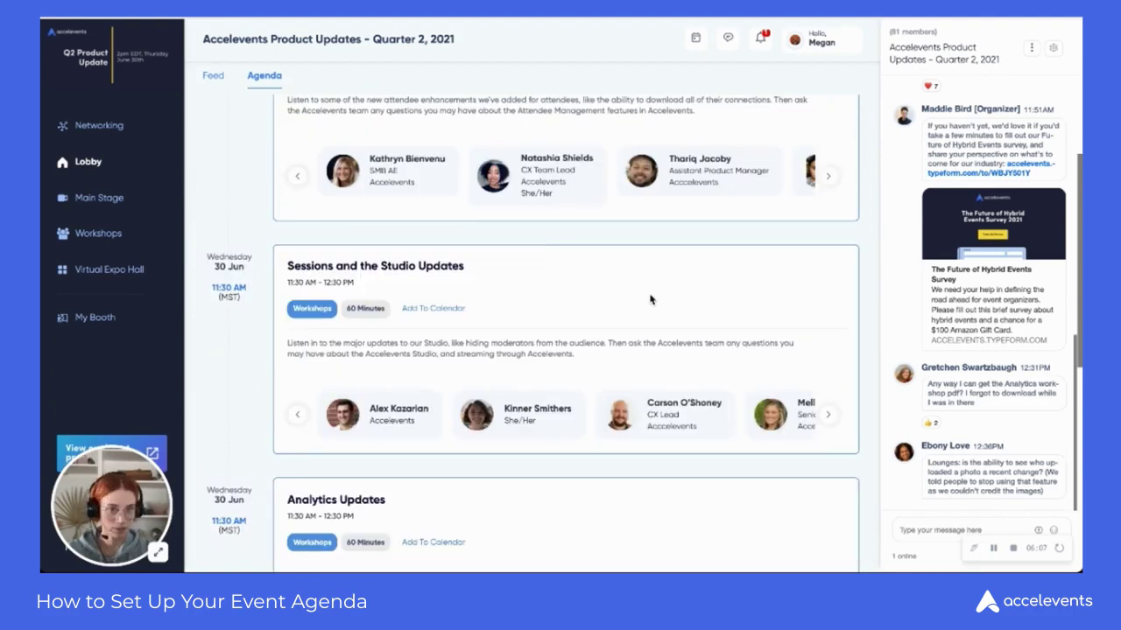
scroll(650, 300, "up", 6)
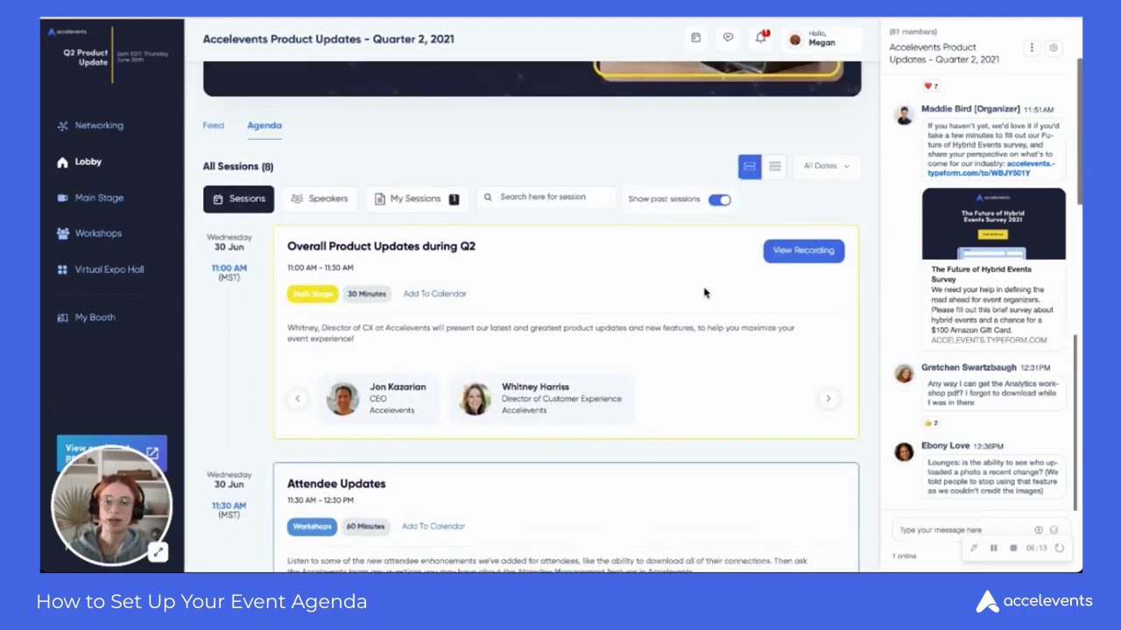
scroll(704, 294, "down", 2)
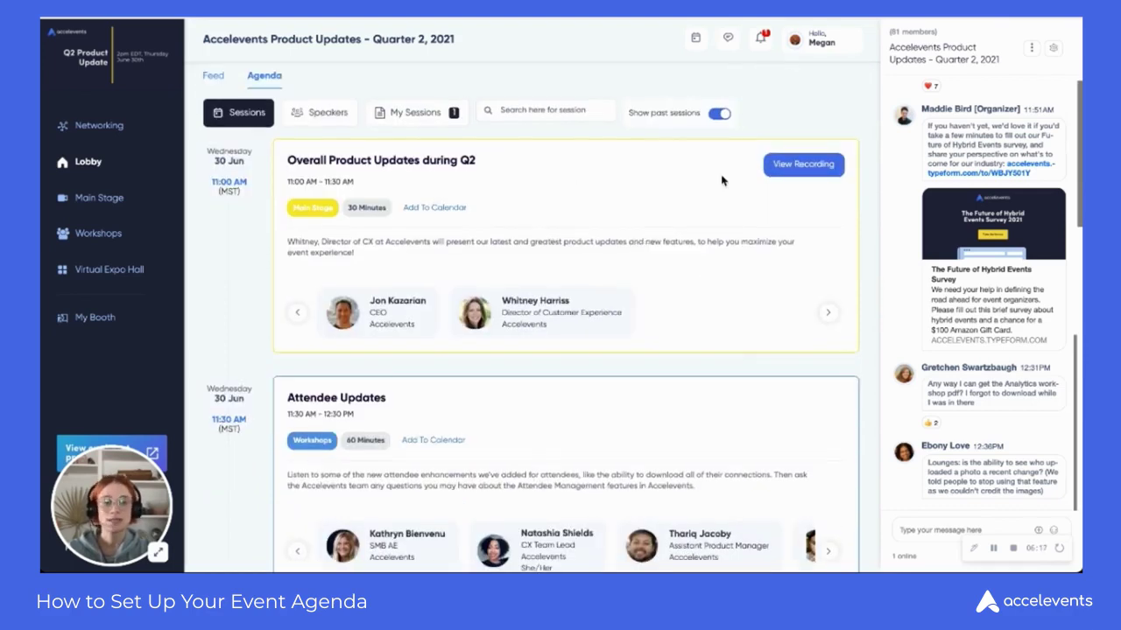
scroll(536, 175, "down", 5)
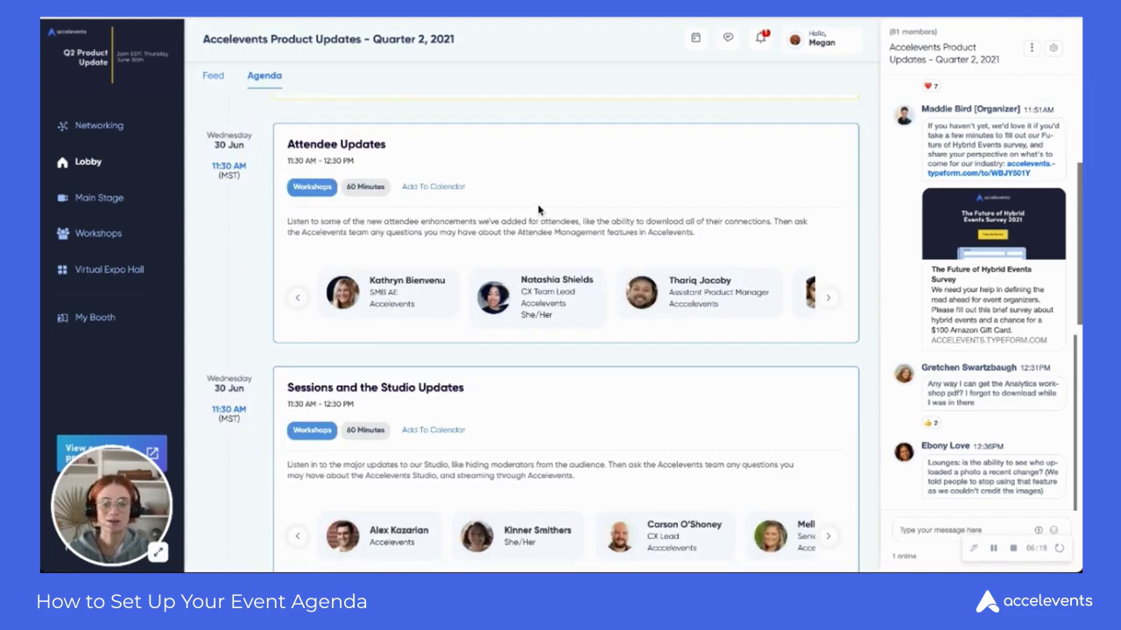
scroll(538, 210, "up", 4)
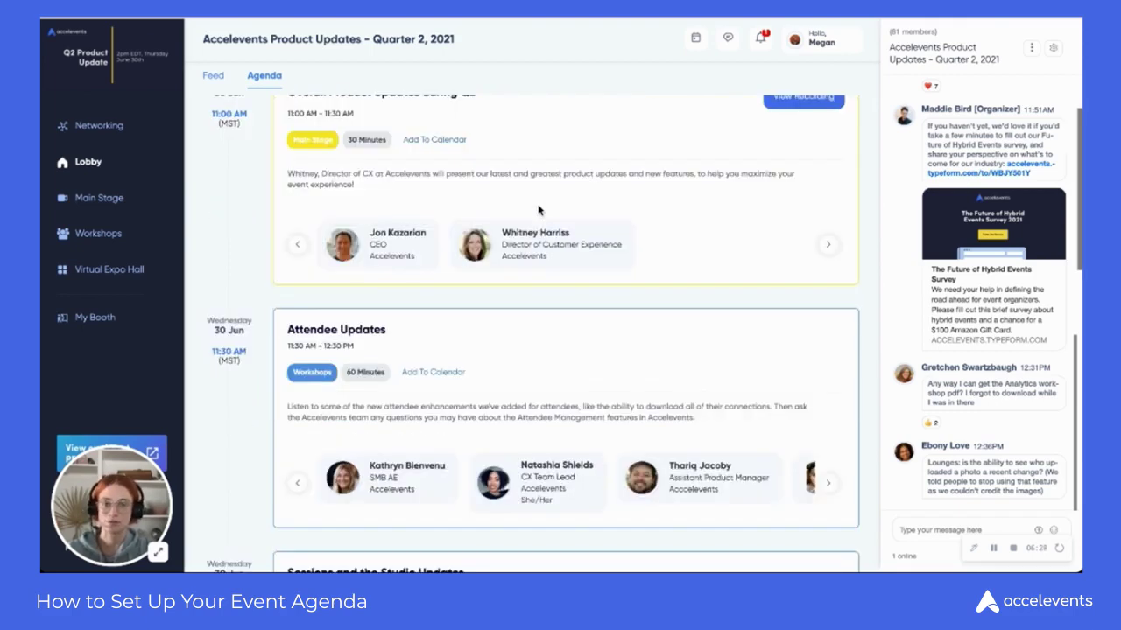
scroll(539, 210, "up", 5)
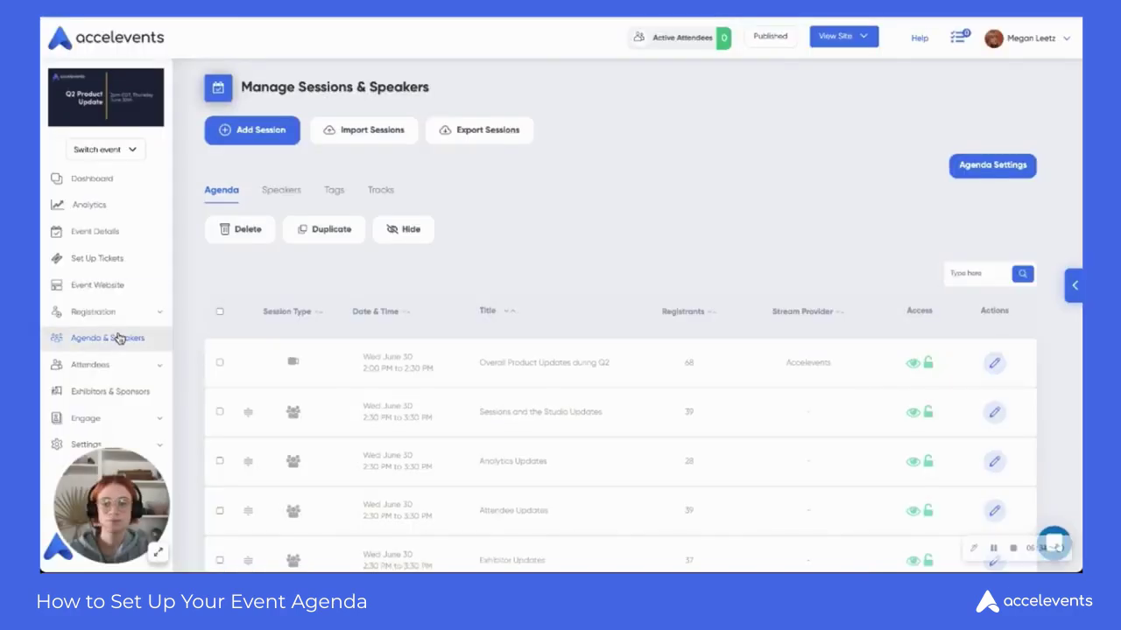
Step: Show Event Website's Virtual Event Hub Agenda & Sessions settings, scrolled to Color Settings
left_click(100, 290)
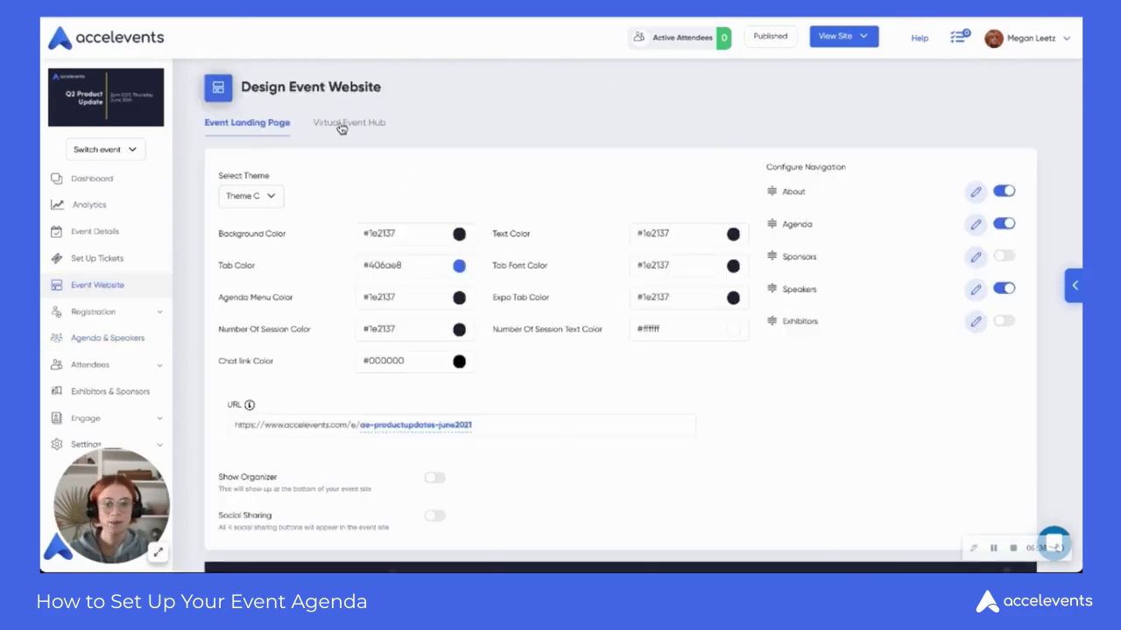
left_click(343, 126)
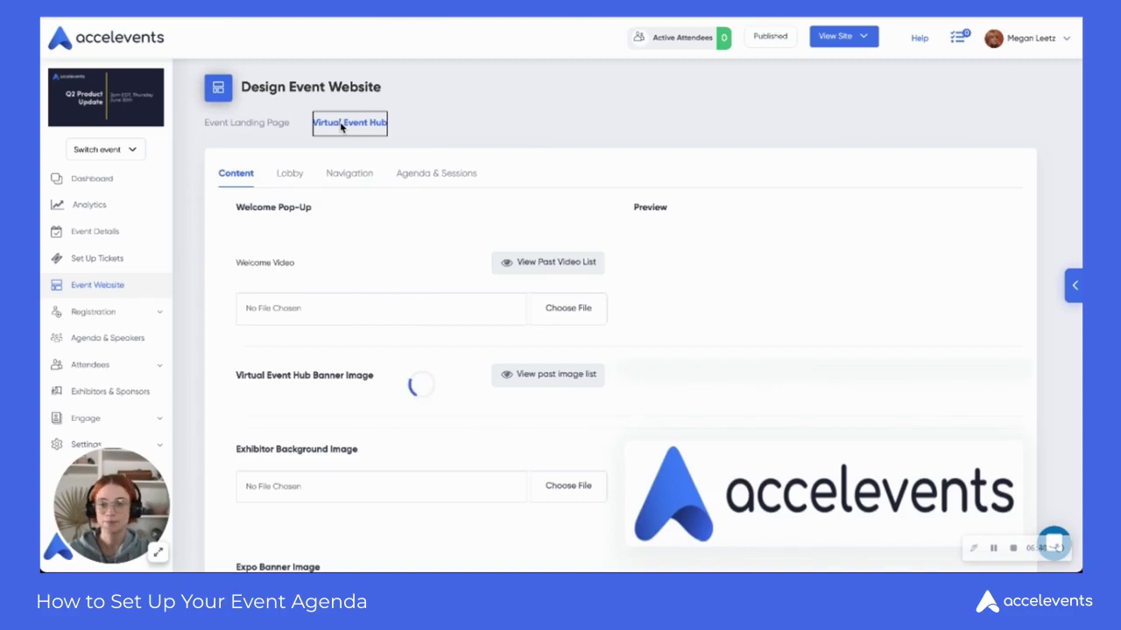
left_click(442, 174)
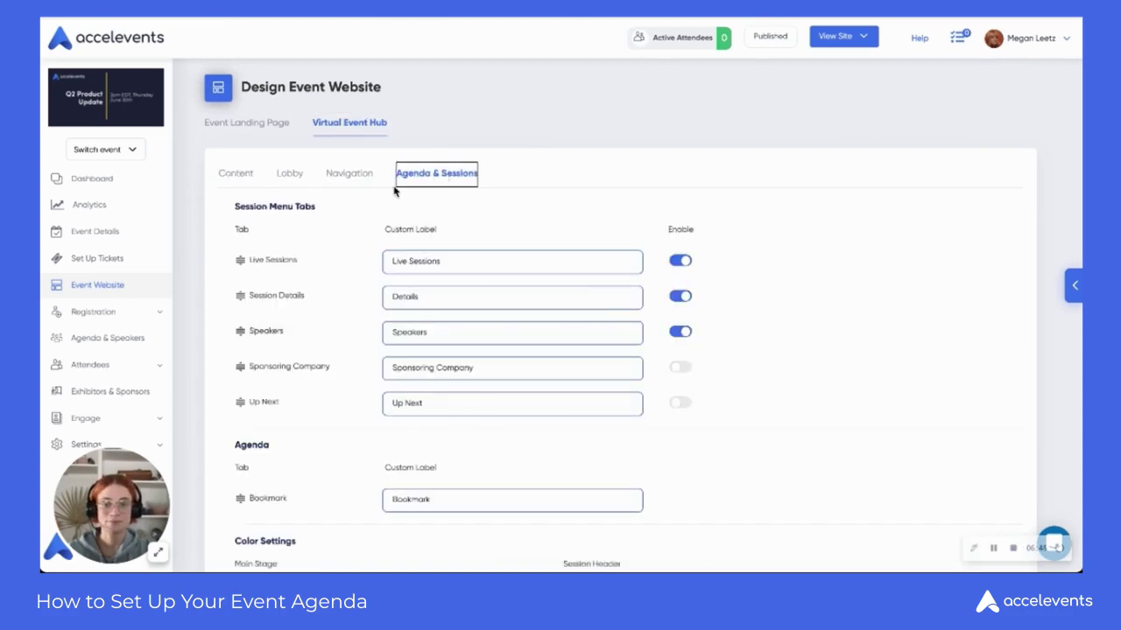
scroll(356, 234, "down", 3)
scroll(355, 235, "down", 3)
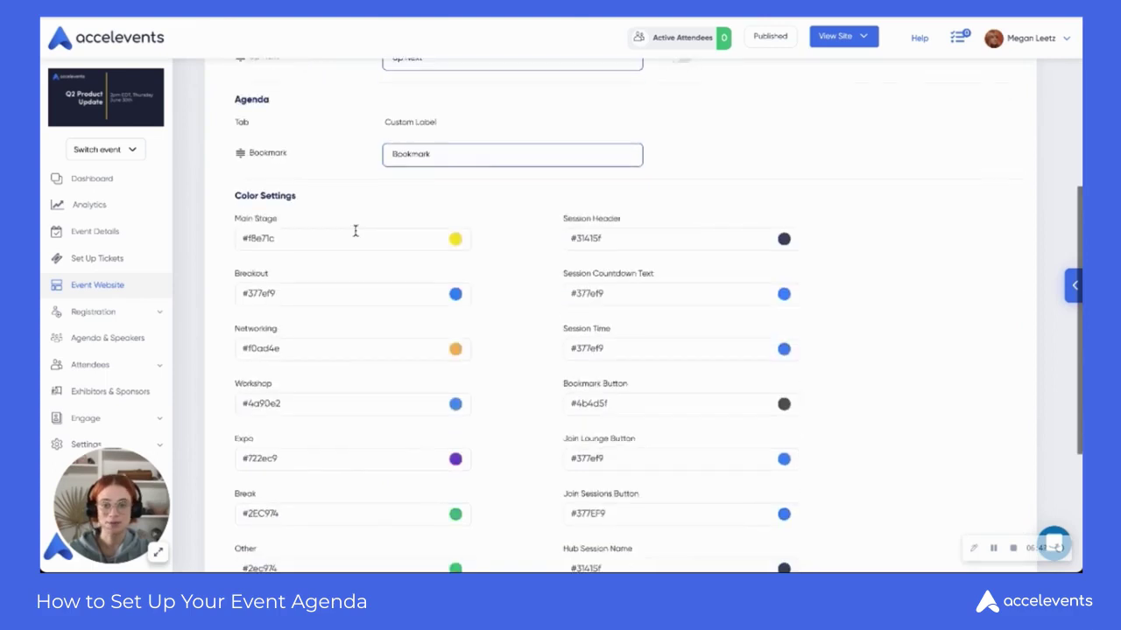